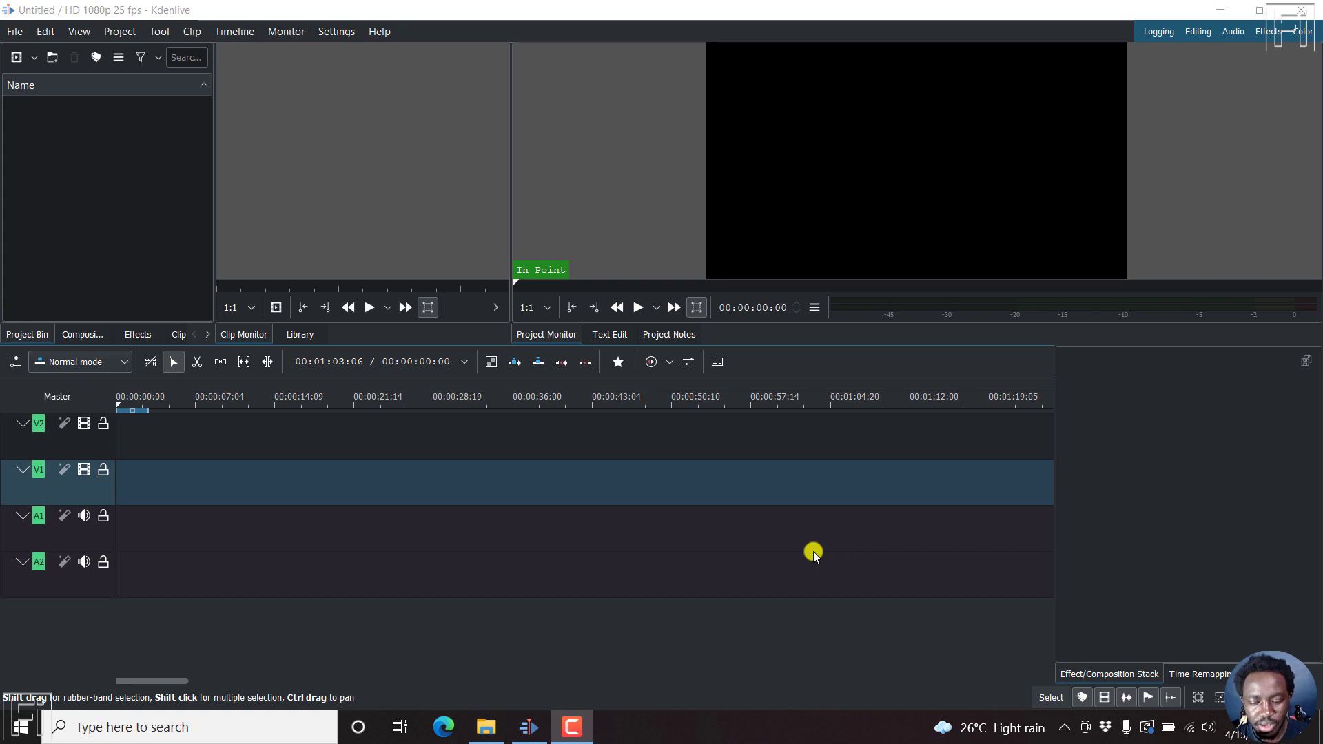
# Step: Import the Easily Download YouTube Subtitles MP4, switch to its 720p 30 fps profile, and place it on V1
pyautogui.click(485, 726)
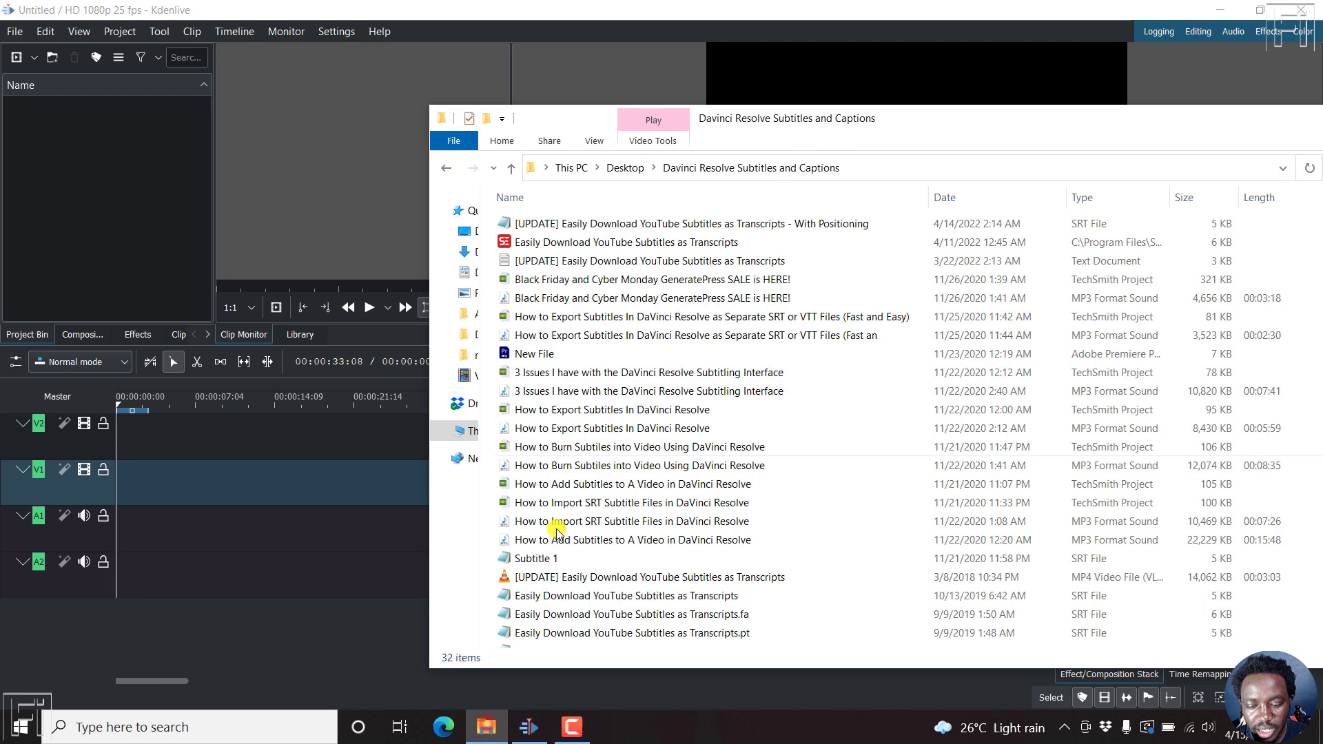
pyautogui.moveTo(586, 579); pyautogui.dragTo(88, 241)
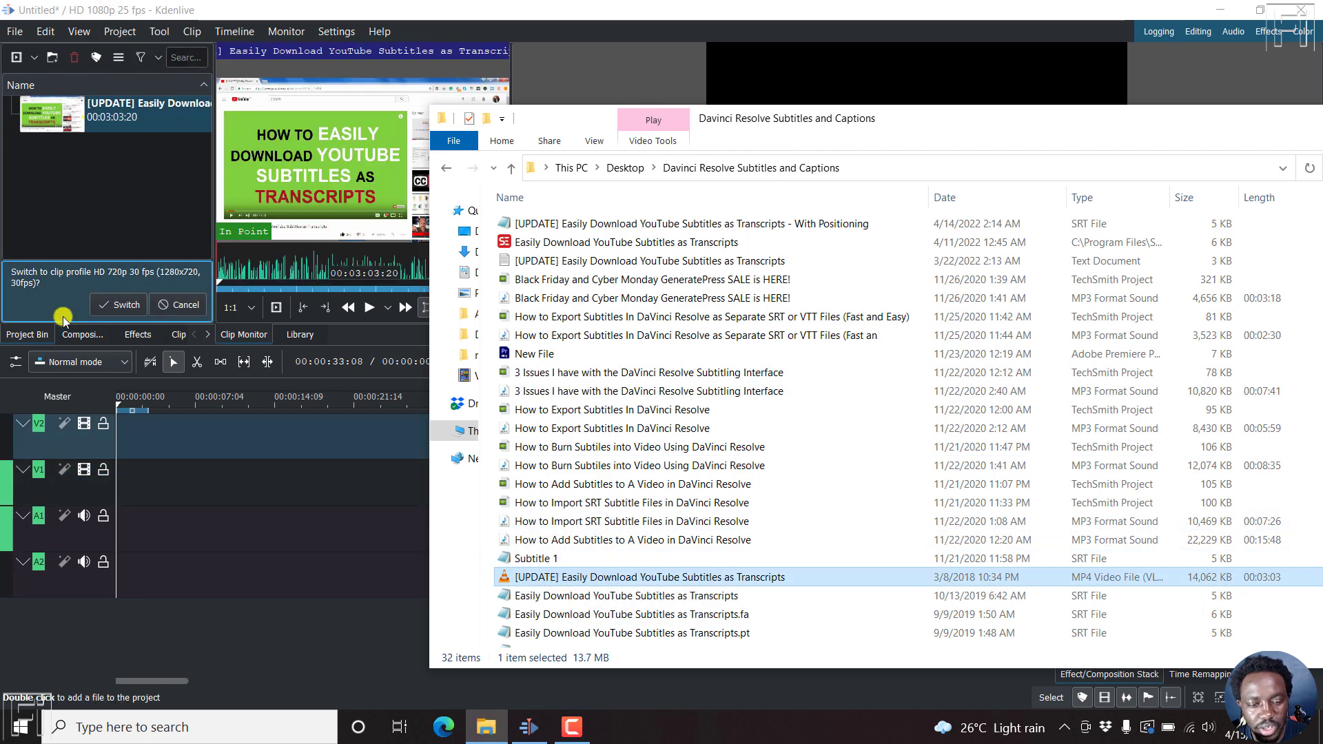
pyautogui.click(113, 303)
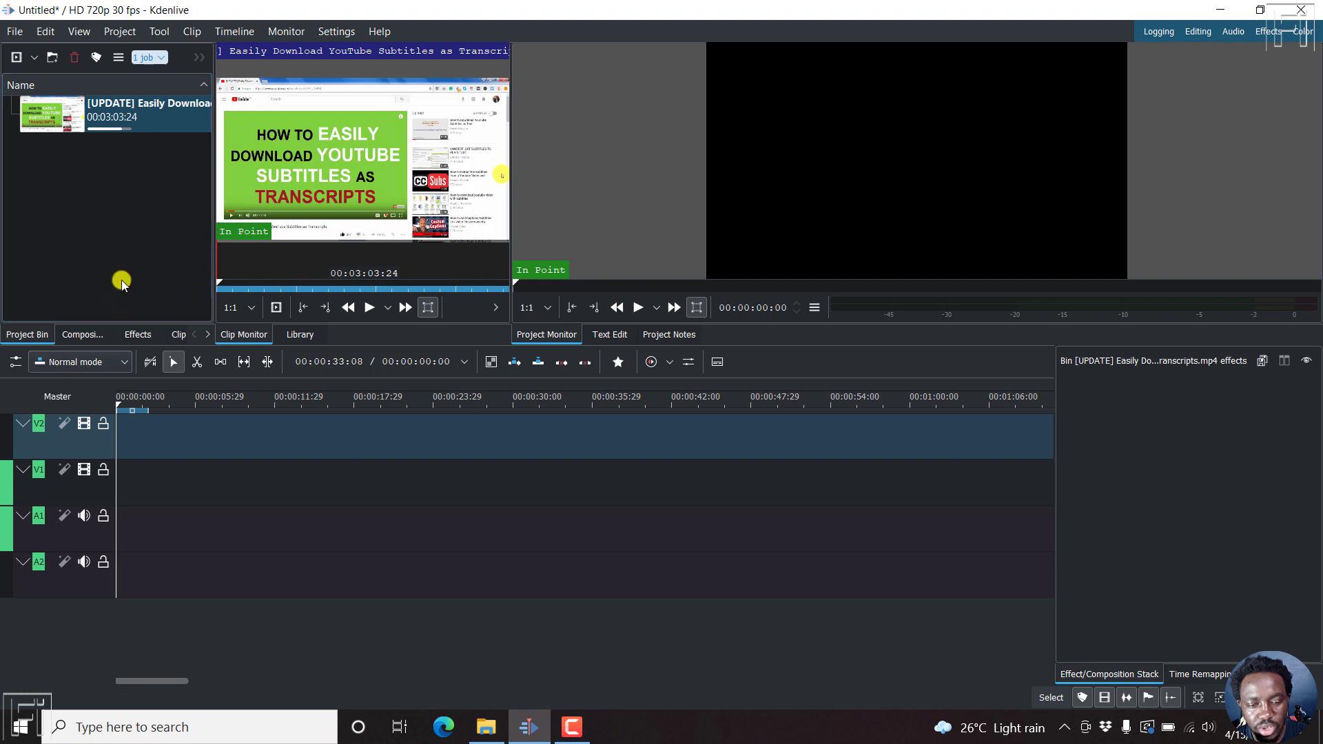
pyautogui.moveTo(62, 116); pyautogui.dragTo(107, 510)
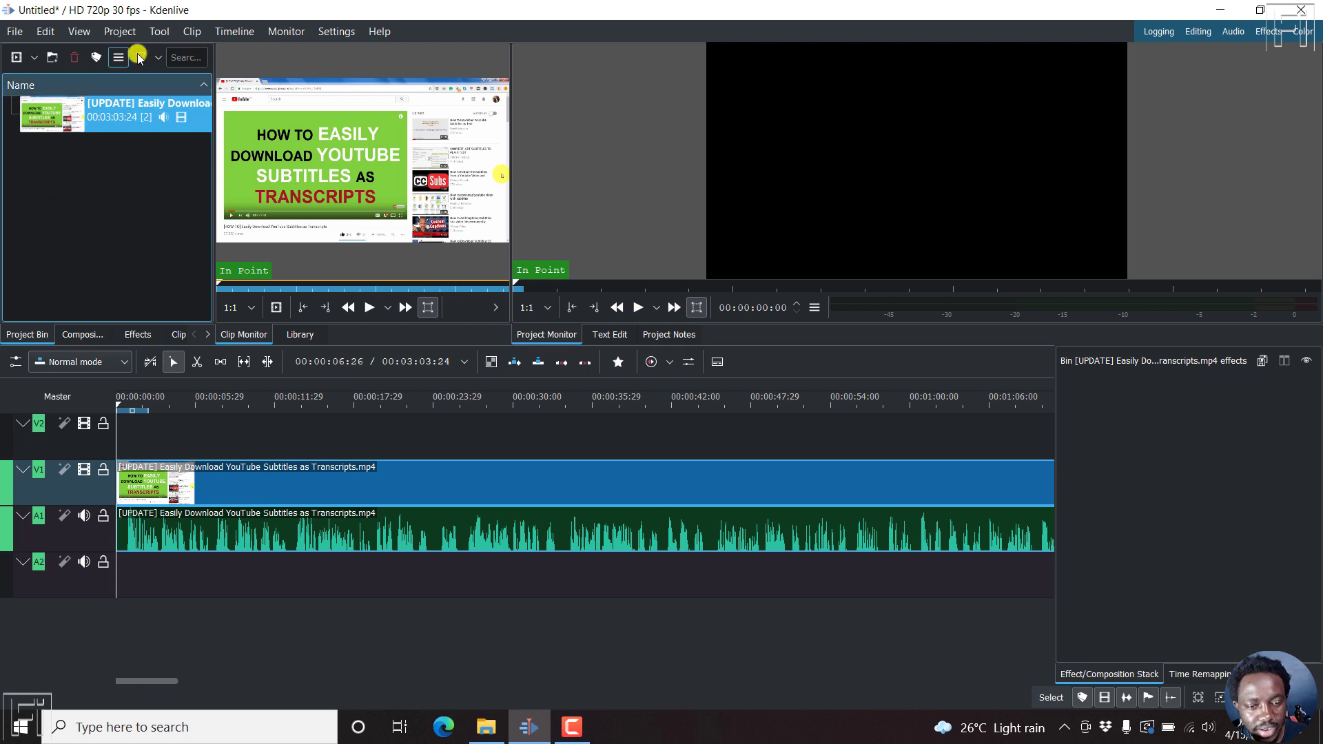
# Step: Start a subtitle file import from the Project > Subtitles menu
pyautogui.click(118, 33)
pyautogui.moveTo(147, 208)
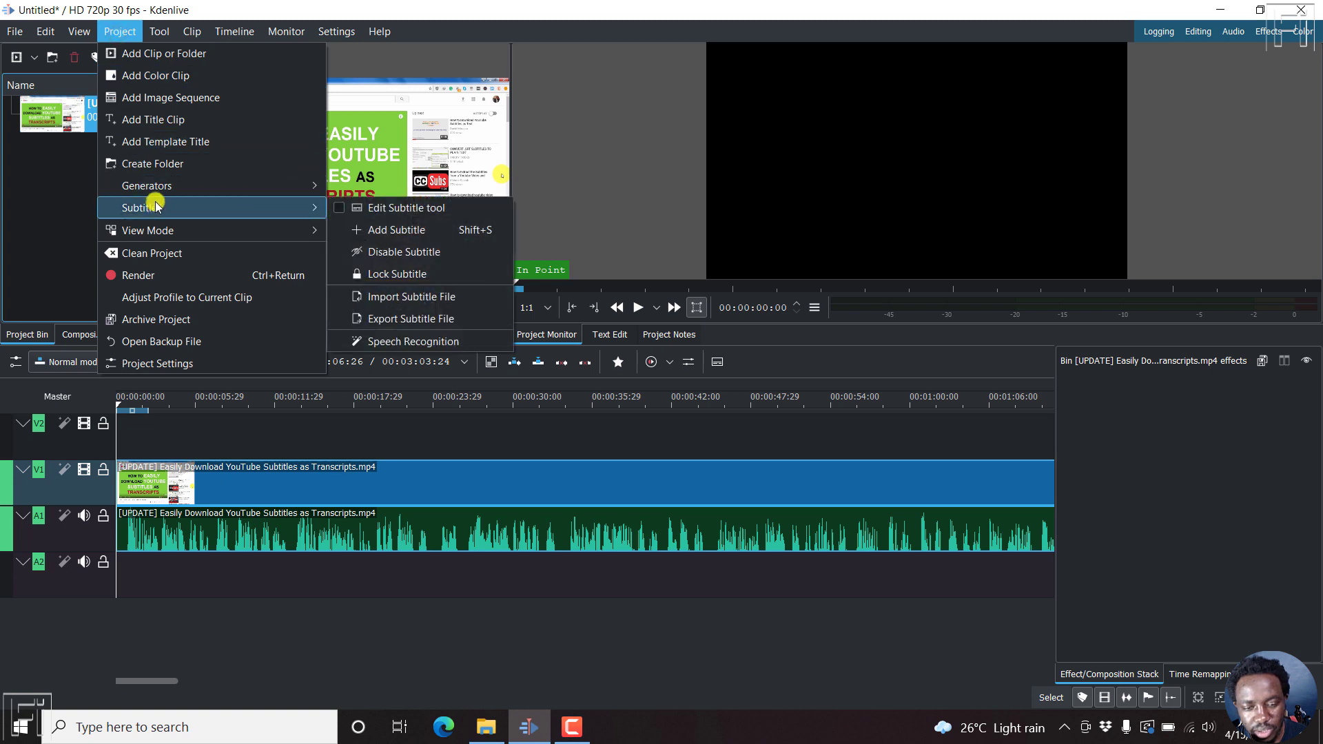
pyautogui.click(408, 298)
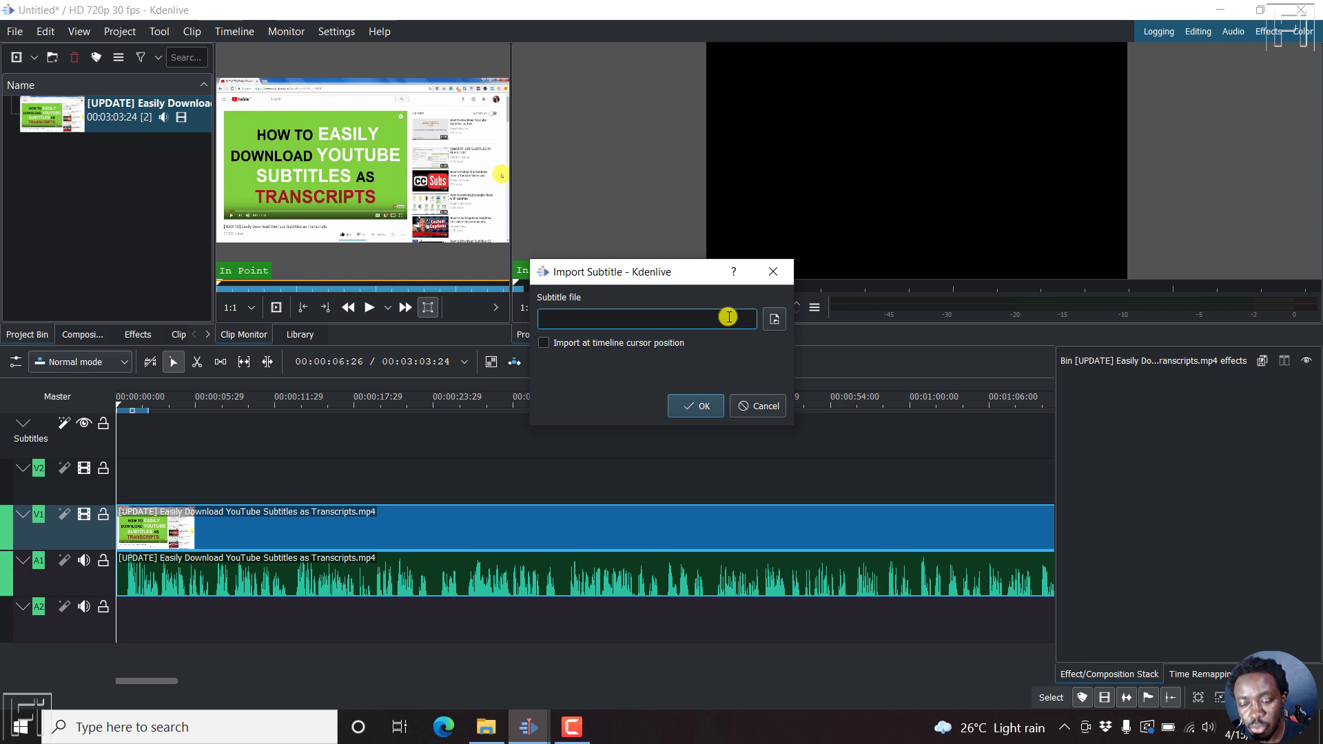
# Step: Choose the 'Subtitles as Transcripts - With Positioning.srt' file as the subtitle source
pyautogui.click(775, 319)
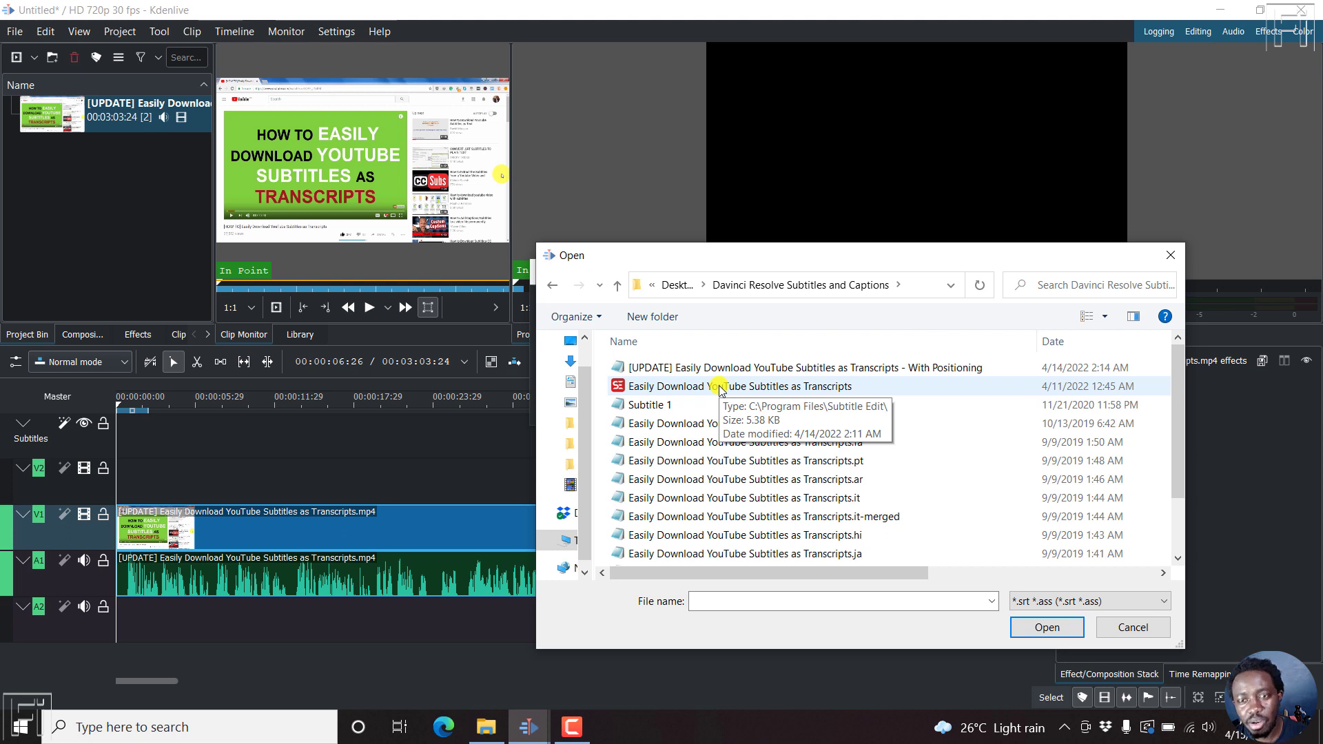
pyautogui.click(791, 366)
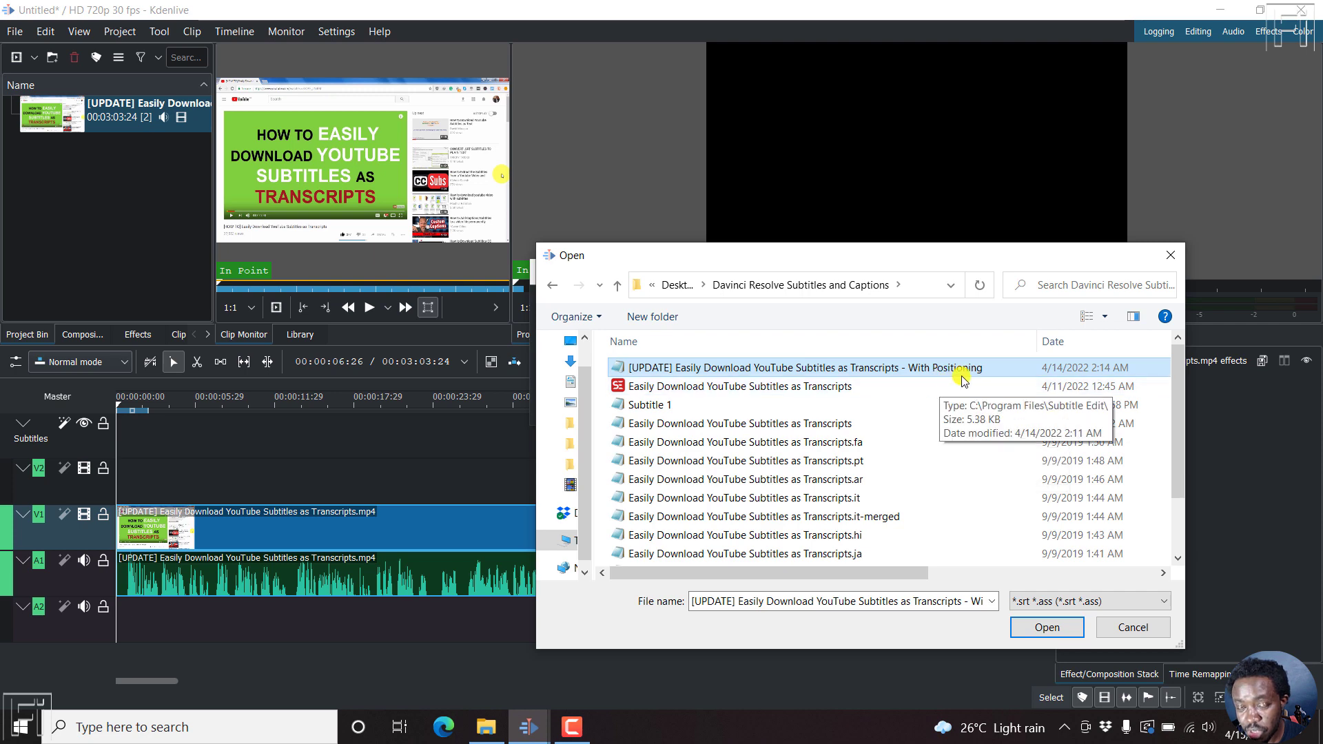
pyautogui.click(1045, 627)
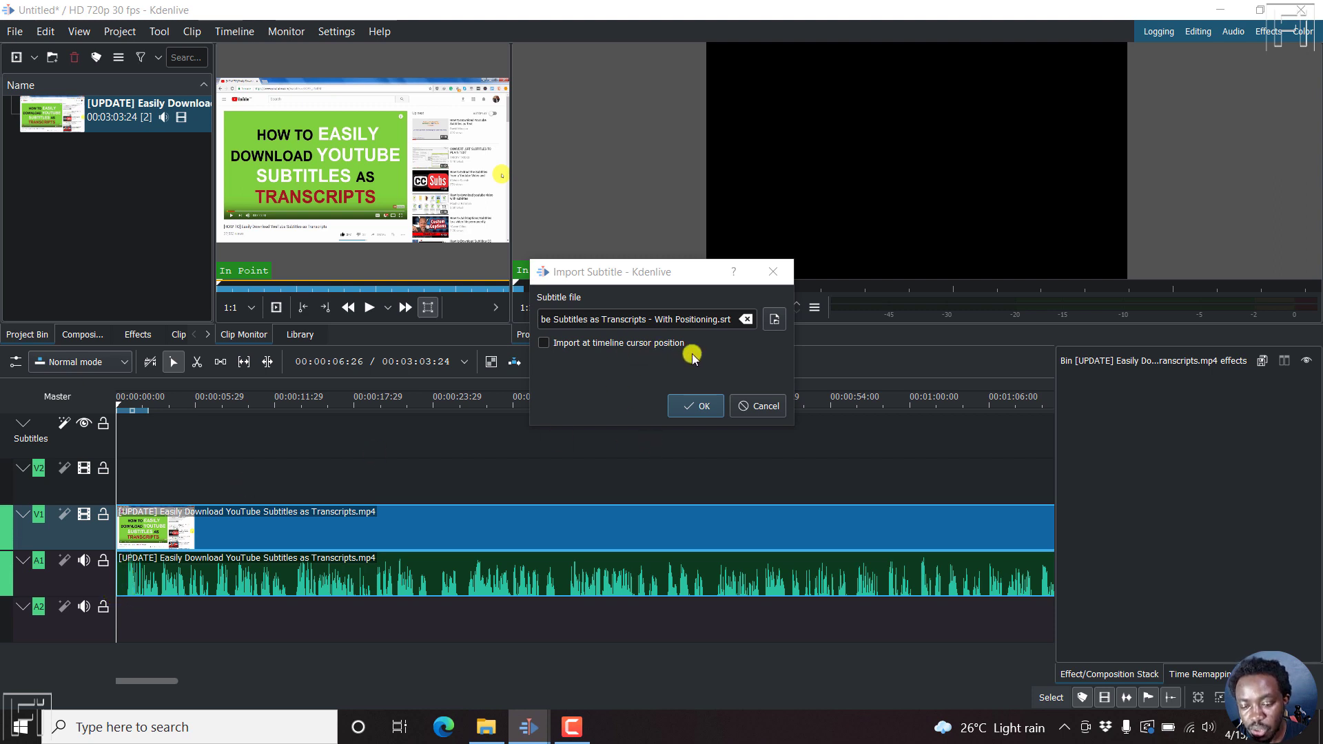
# Step: Import the With Positioning subtitles and check the caption blocks along the timeline
pyautogui.click(693, 406)
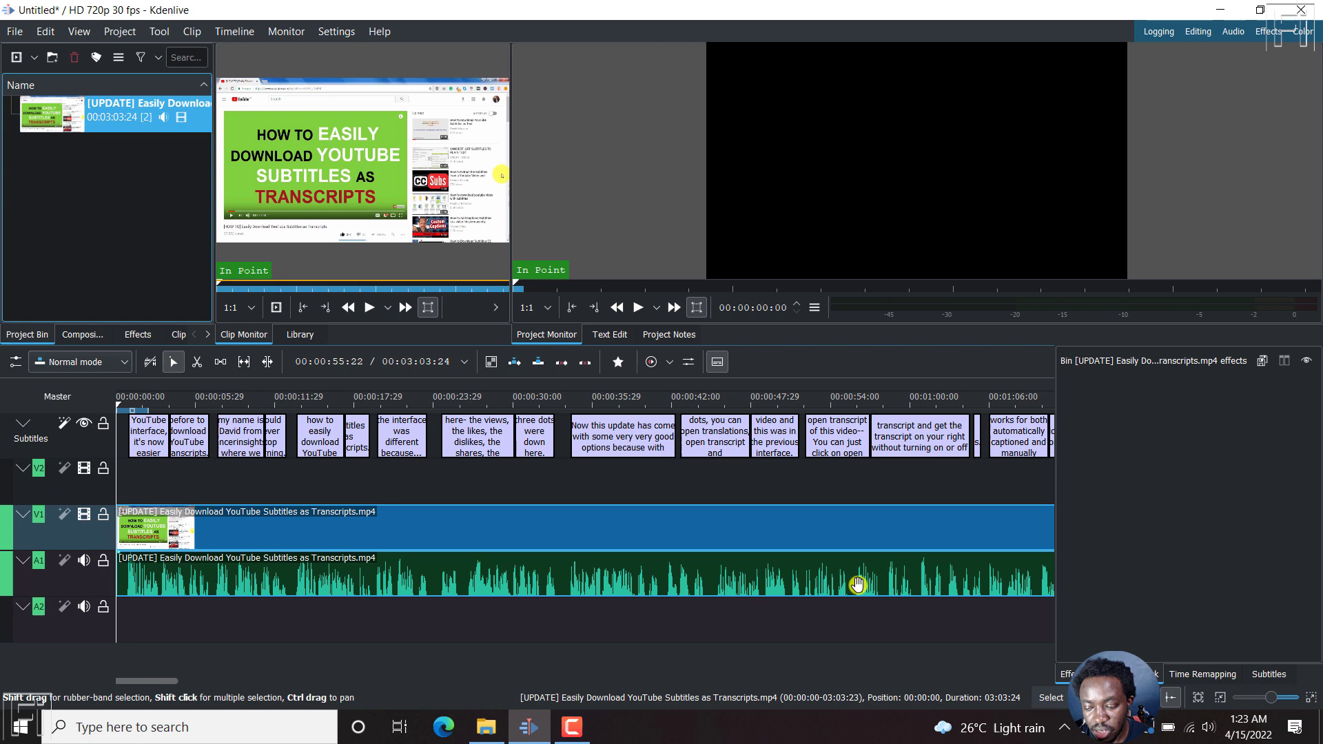
pyautogui.scroll(-2, 1278, 700)
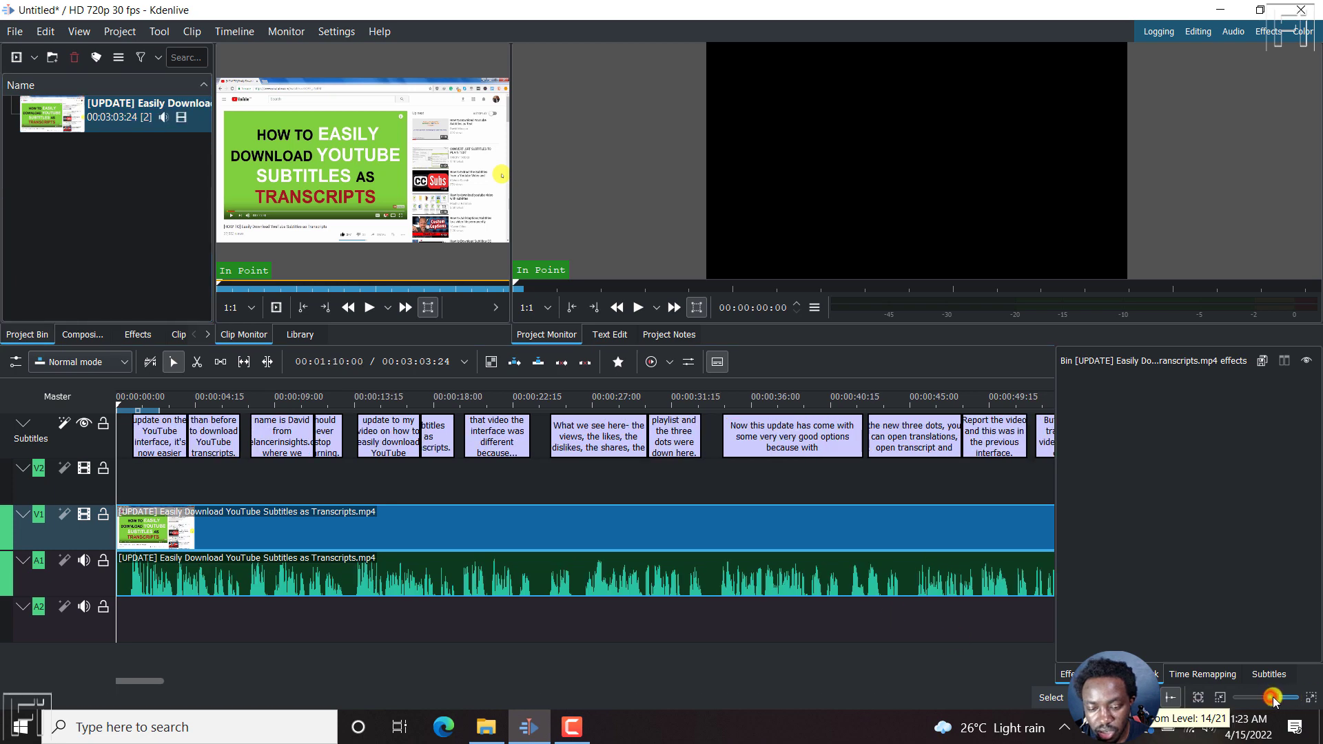
pyautogui.scroll(-2, 1278, 699)
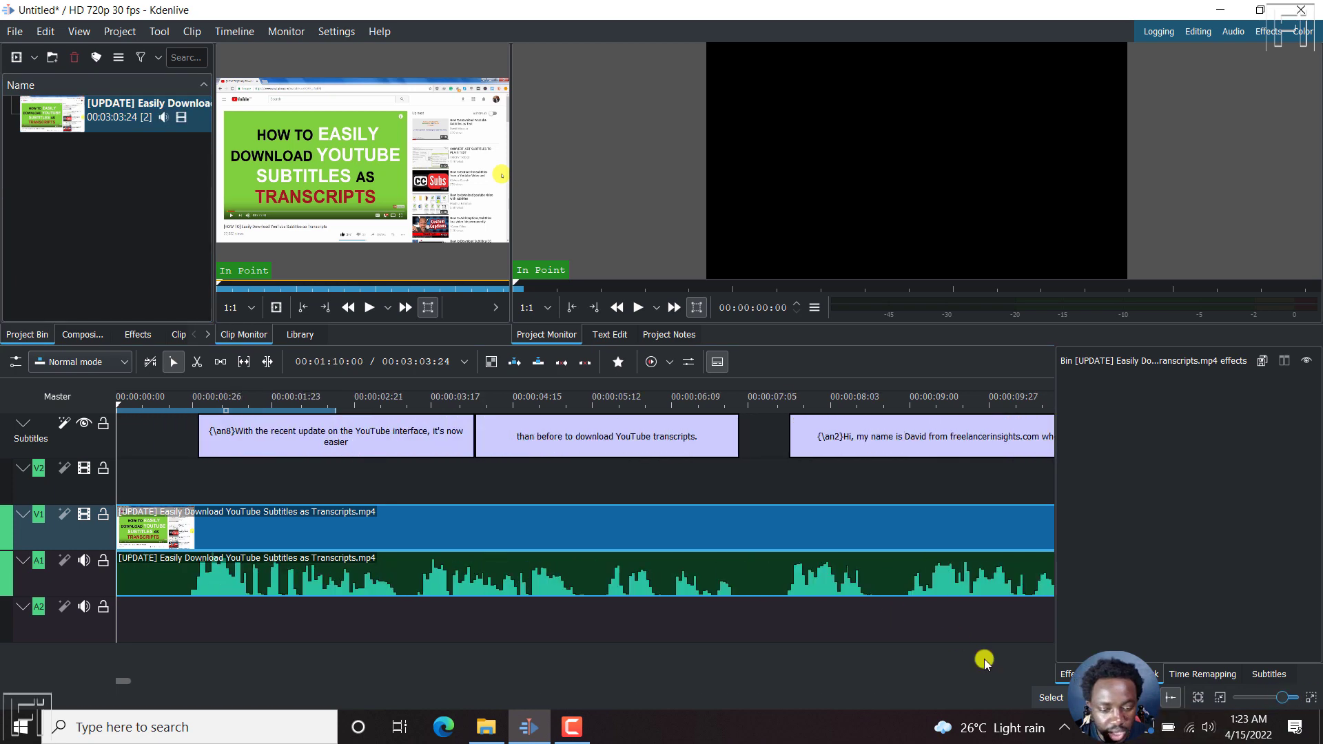
pyautogui.click(196, 398)
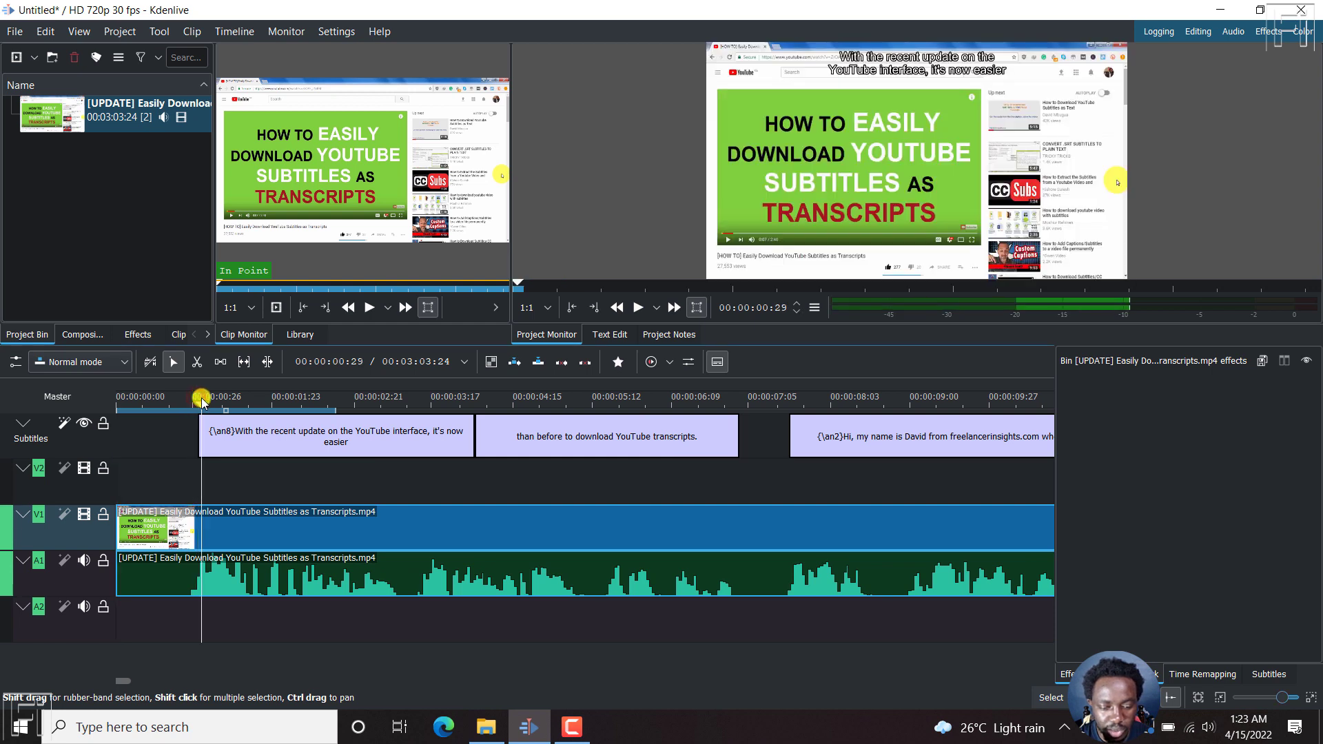
pyautogui.moveTo(196, 397); pyautogui.dragTo(82, 406)
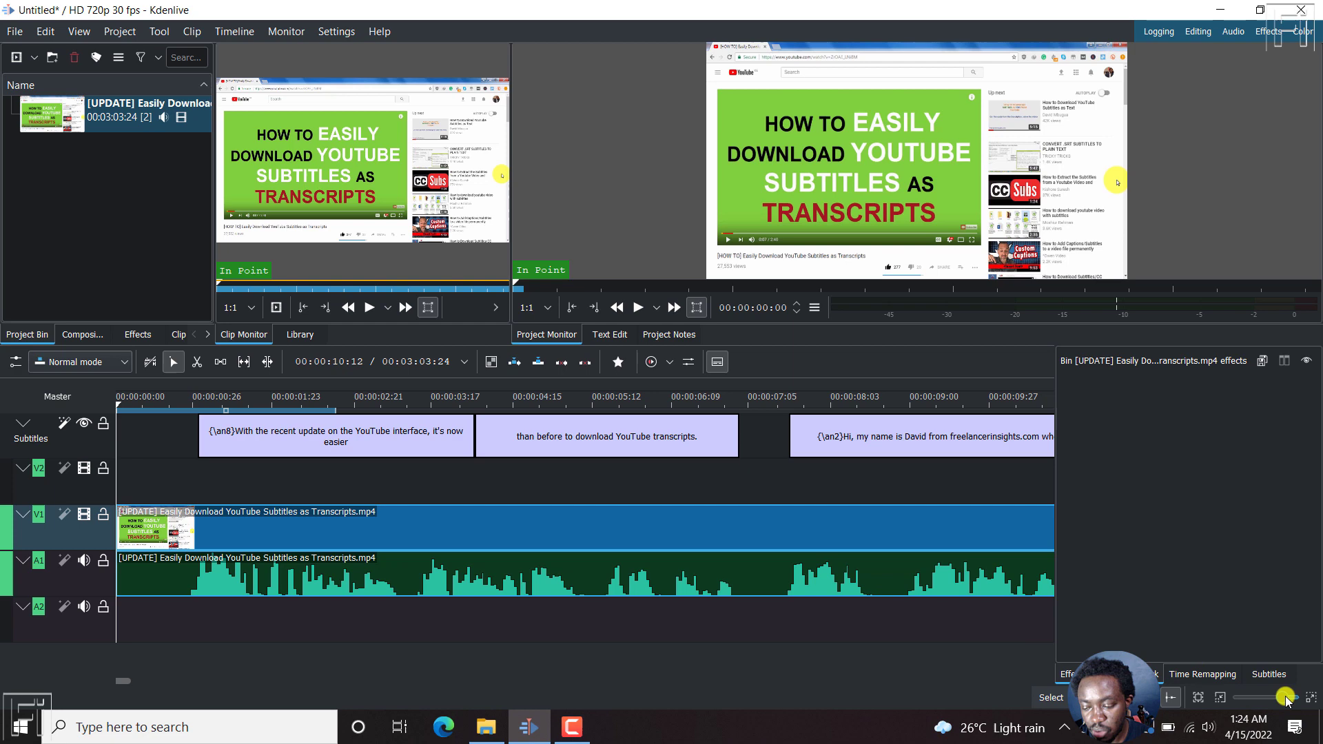
pyautogui.moveTo(1285, 698); pyautogui.dragTo(1278, 699)
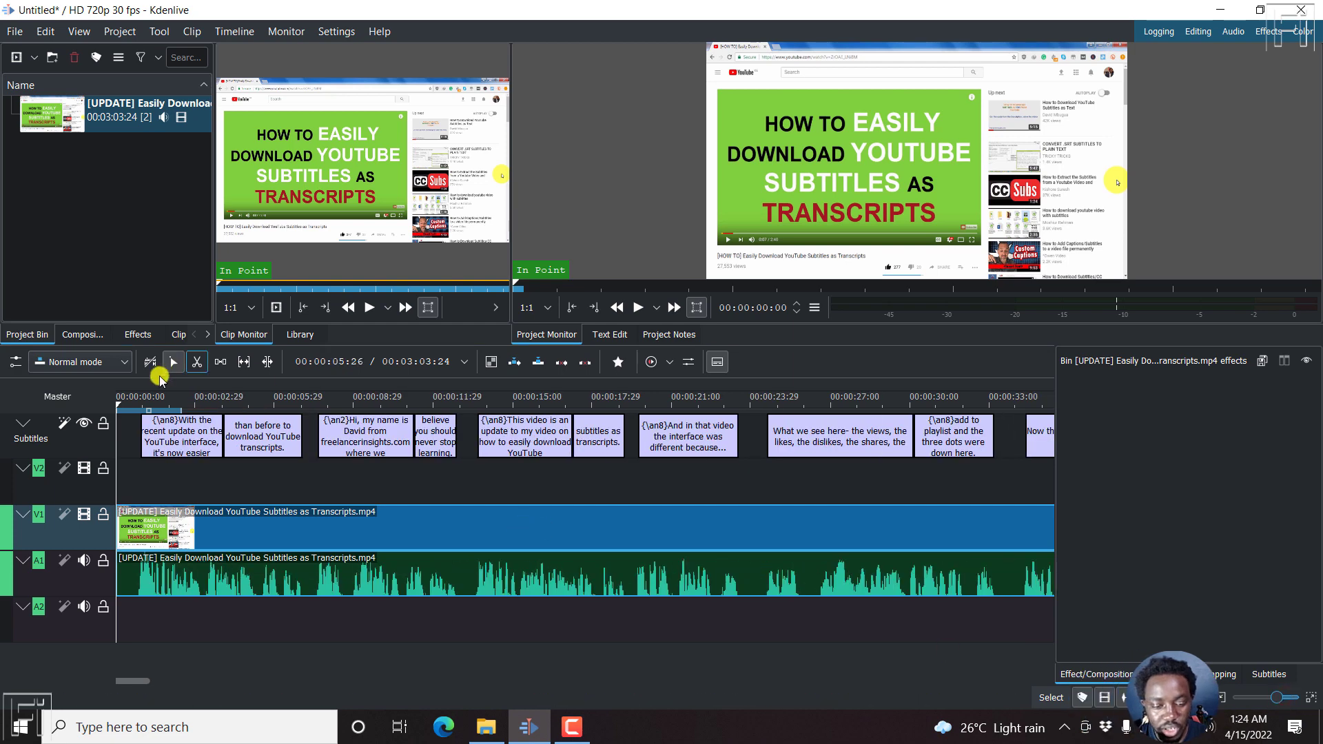
pyautogui.click(187, 402)
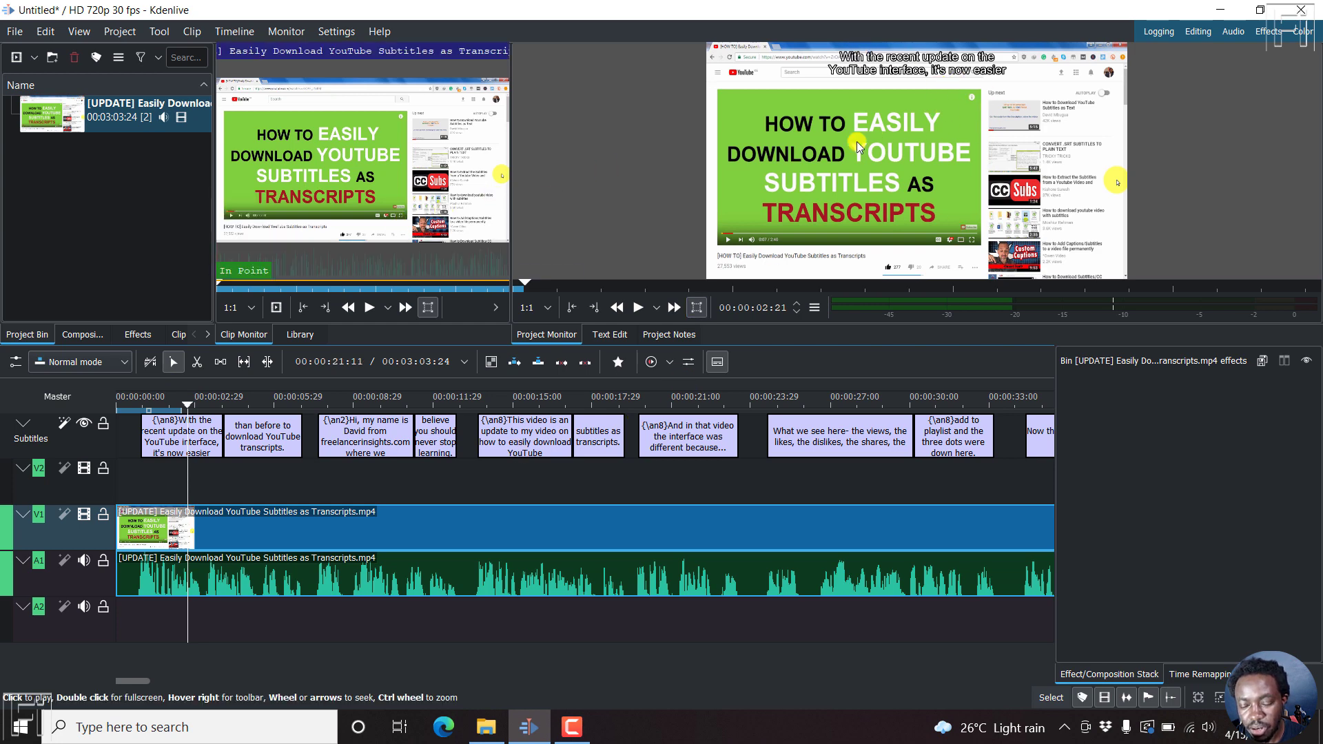
pyautogui.click(169, 436)
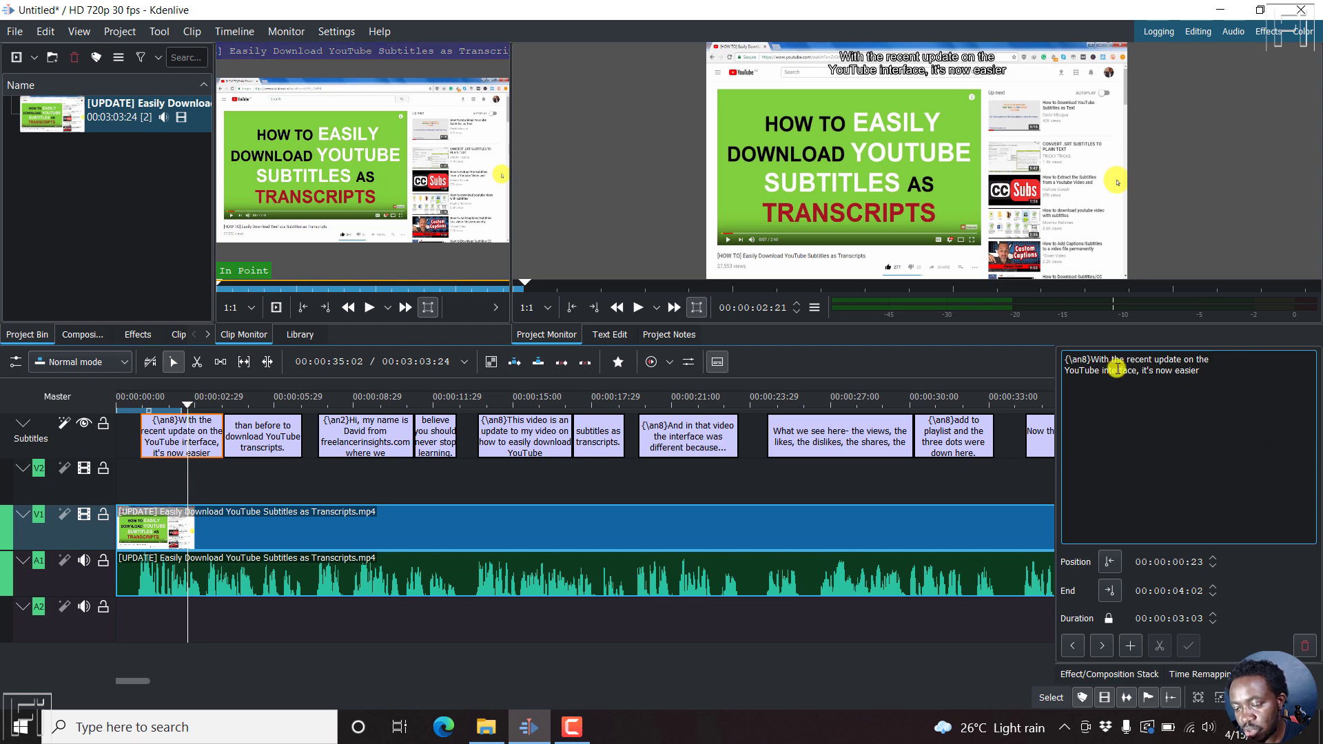
pyautogui.moveTo(1087, 358); pyautogui.dragTo(1065, 359)
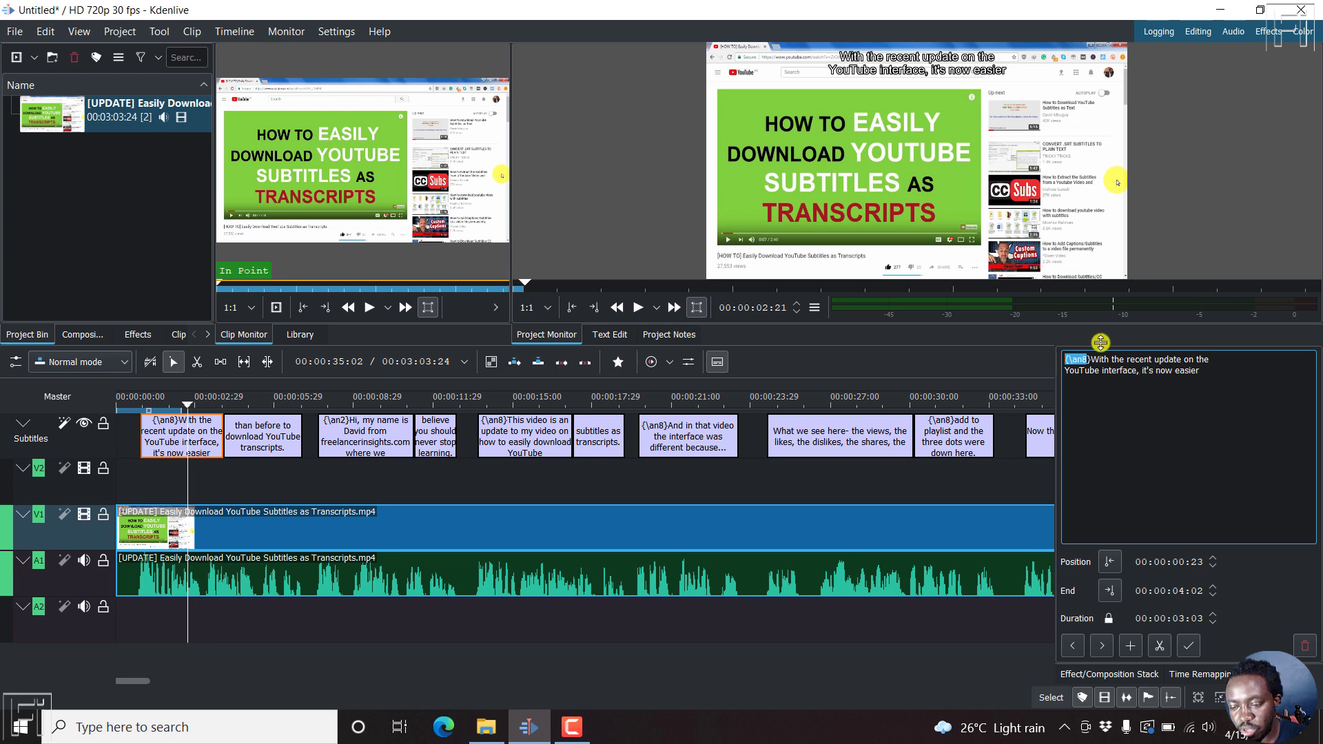
pyautogui.click(257, 403)
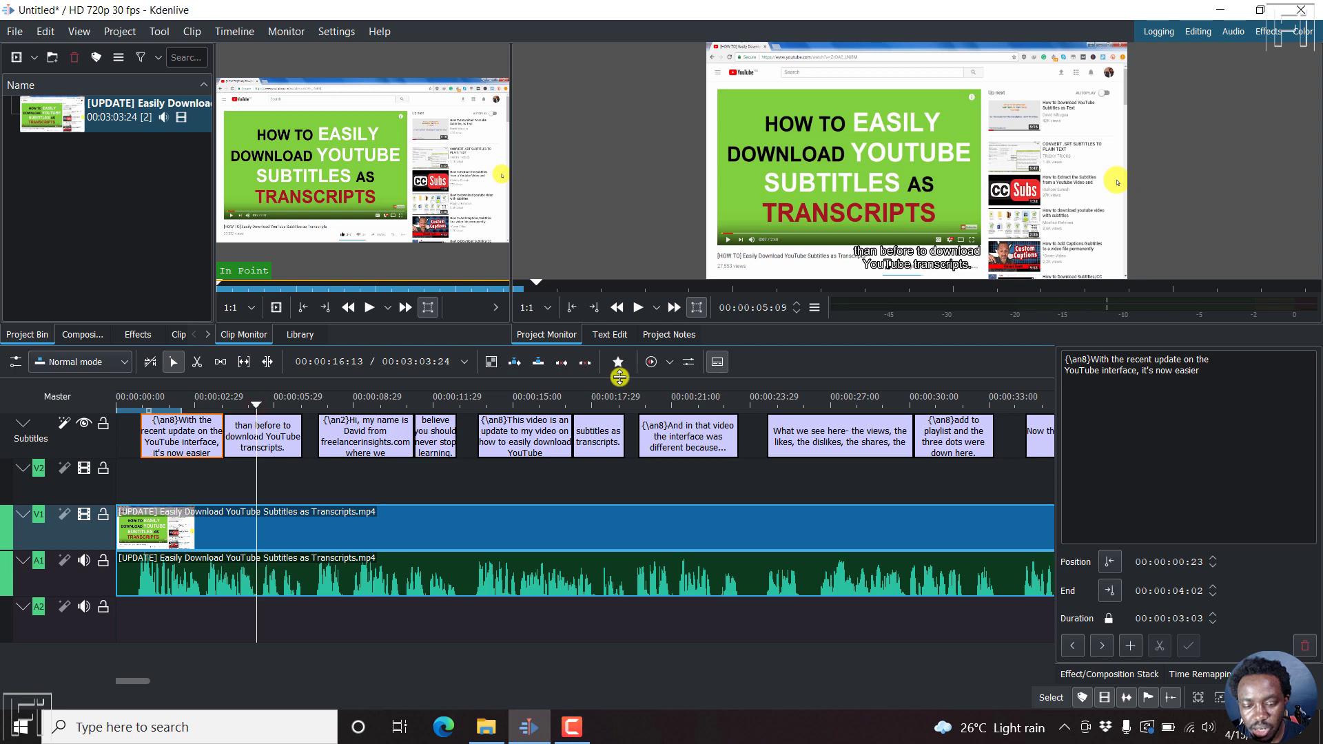
pyautogui.click(269, 435)
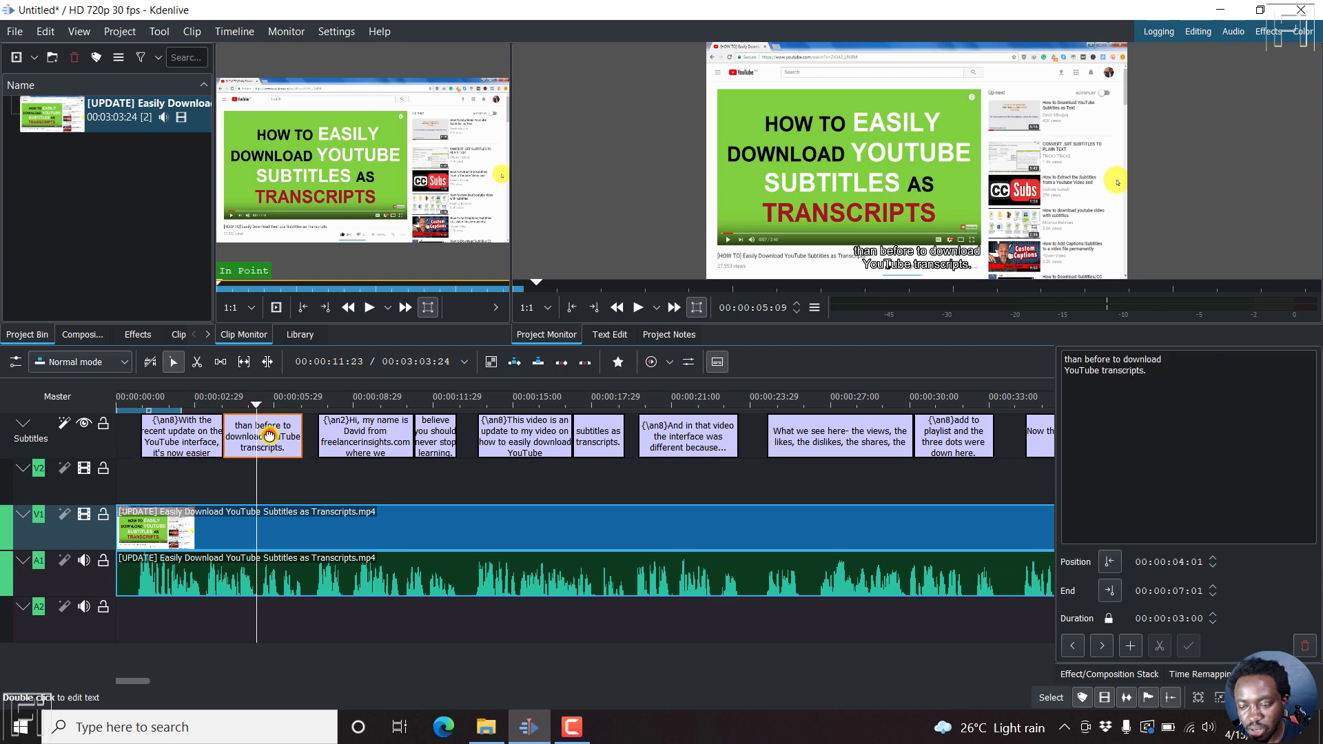
pyautogui.click(352, 407)
pyautogui.click(358, 422)
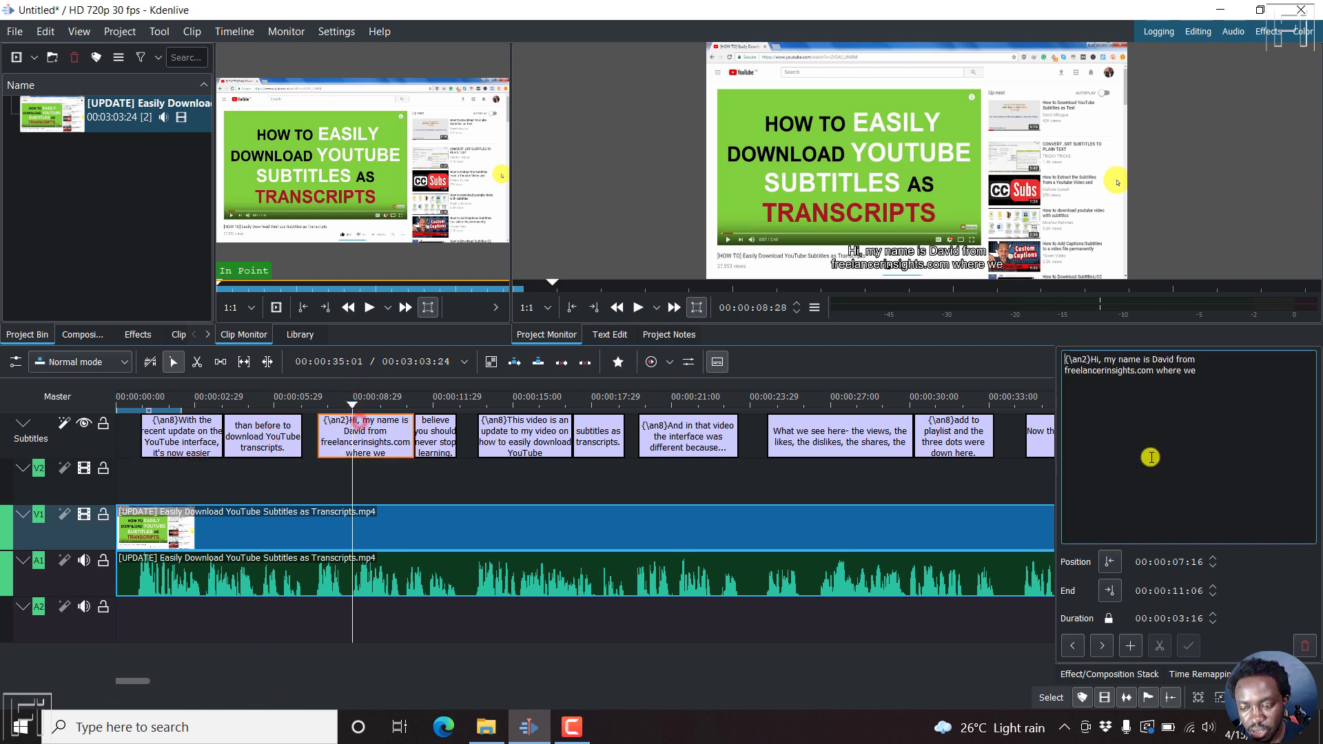
pyautogui.click(510, 396)
pyautogui.click(531, 428)
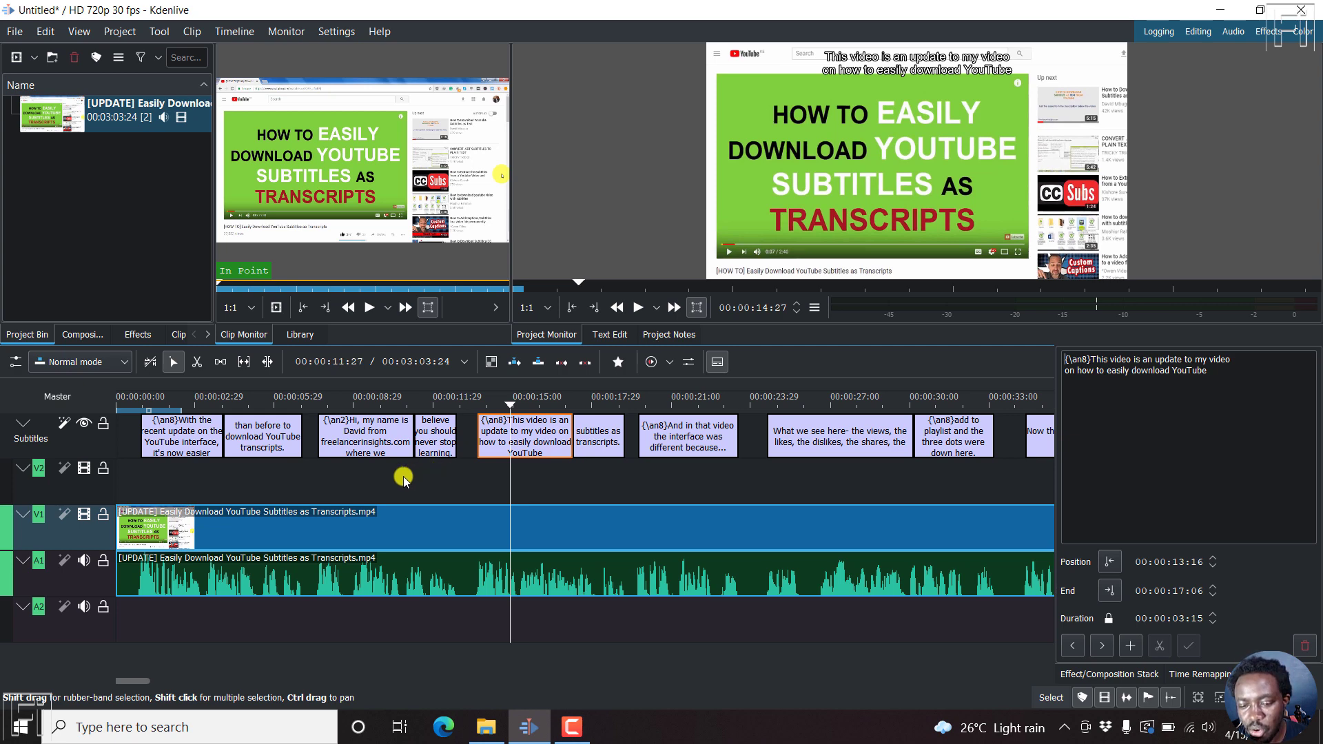
# Step: Set up a render in MP4-H264/AAC format with the output file named kdenlive.mp4
pyautogui.click(123, 32)
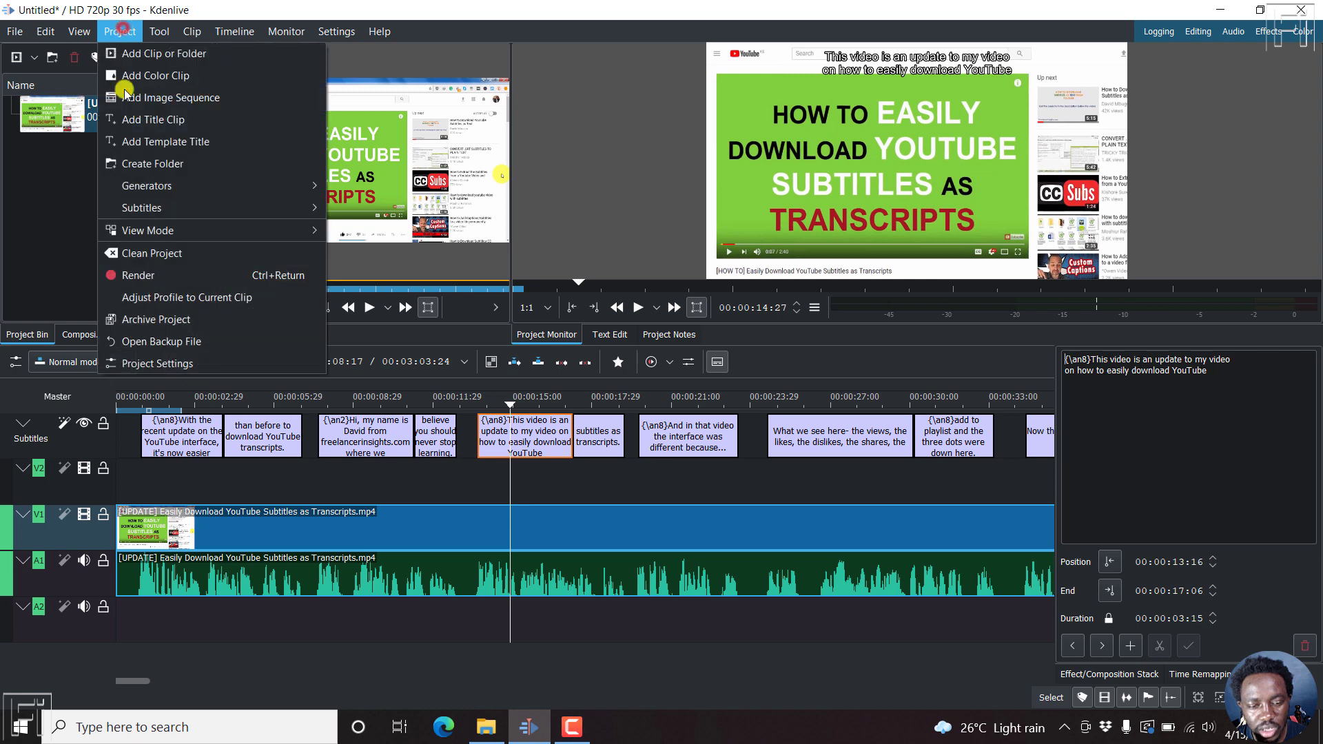
pyautogui.click(157, 273)
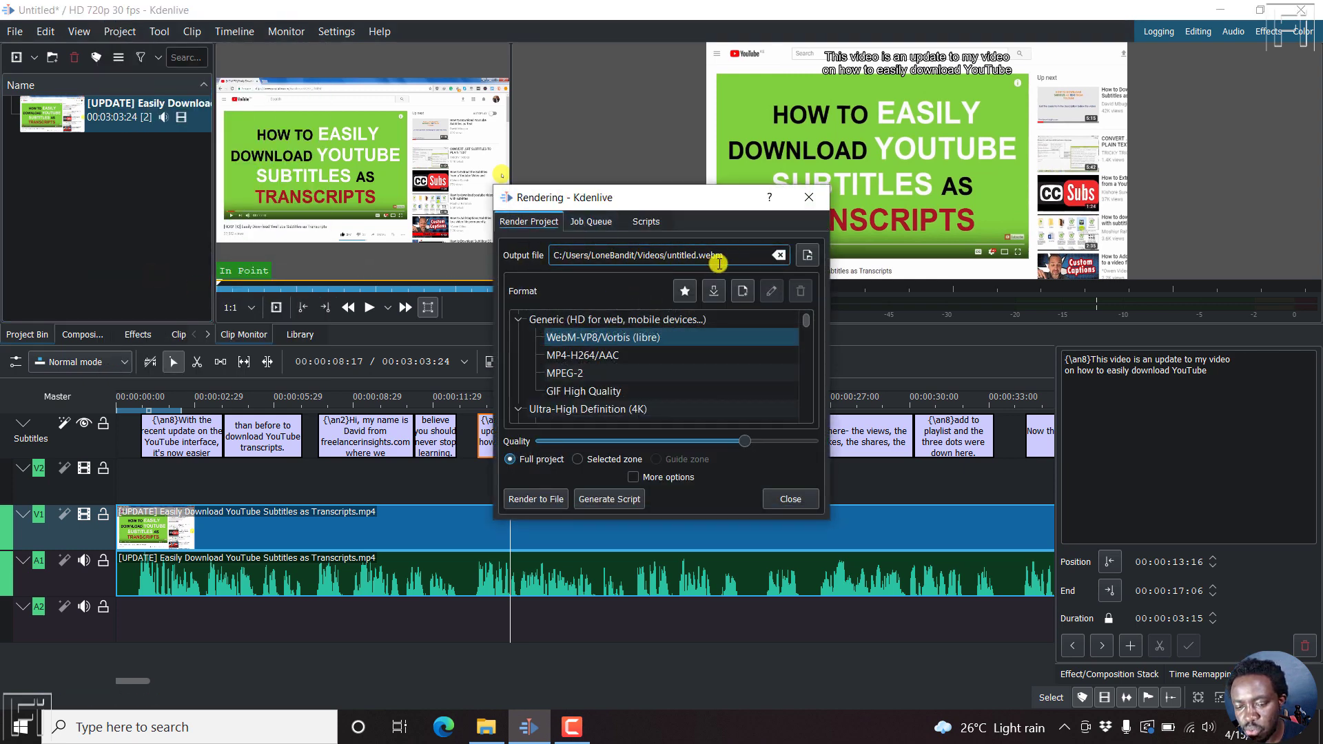
pyautogui.click(561, 356)
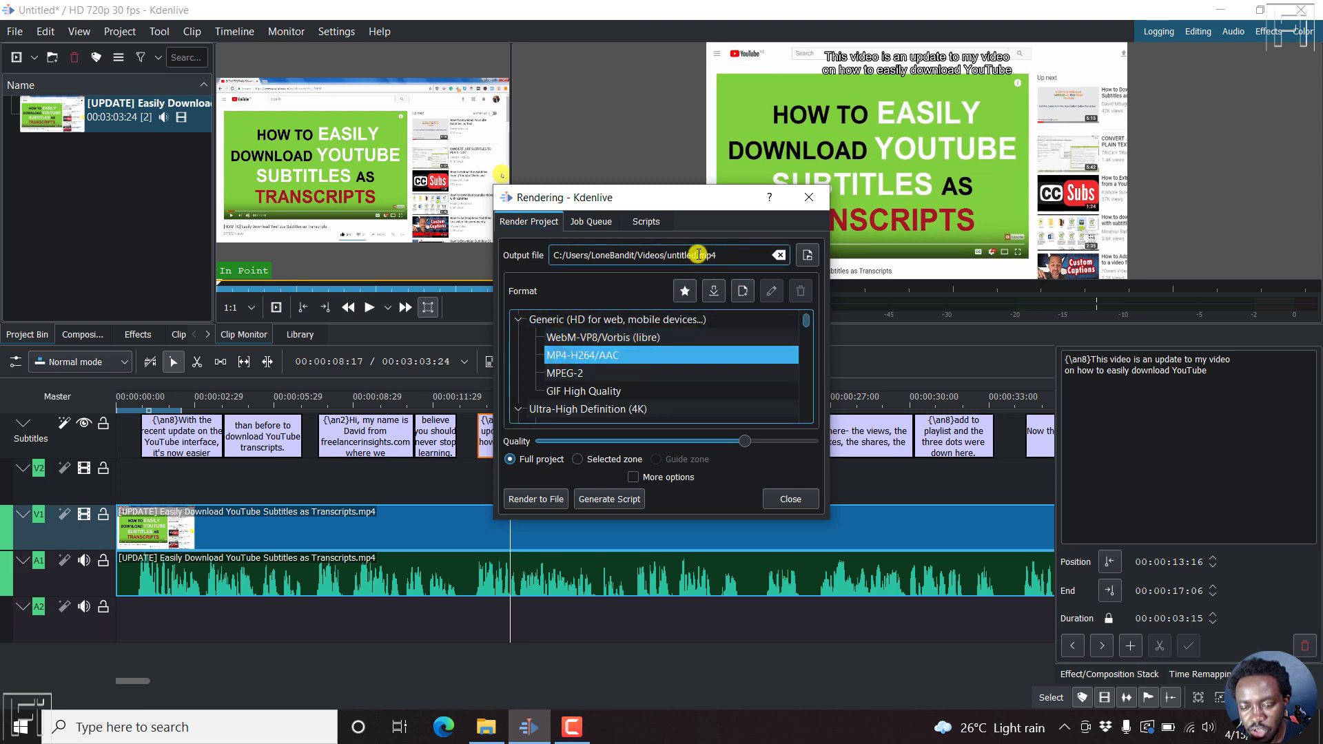
pyautogui.moveTo(696, 255); pyautogui.dragTo(670, 256)
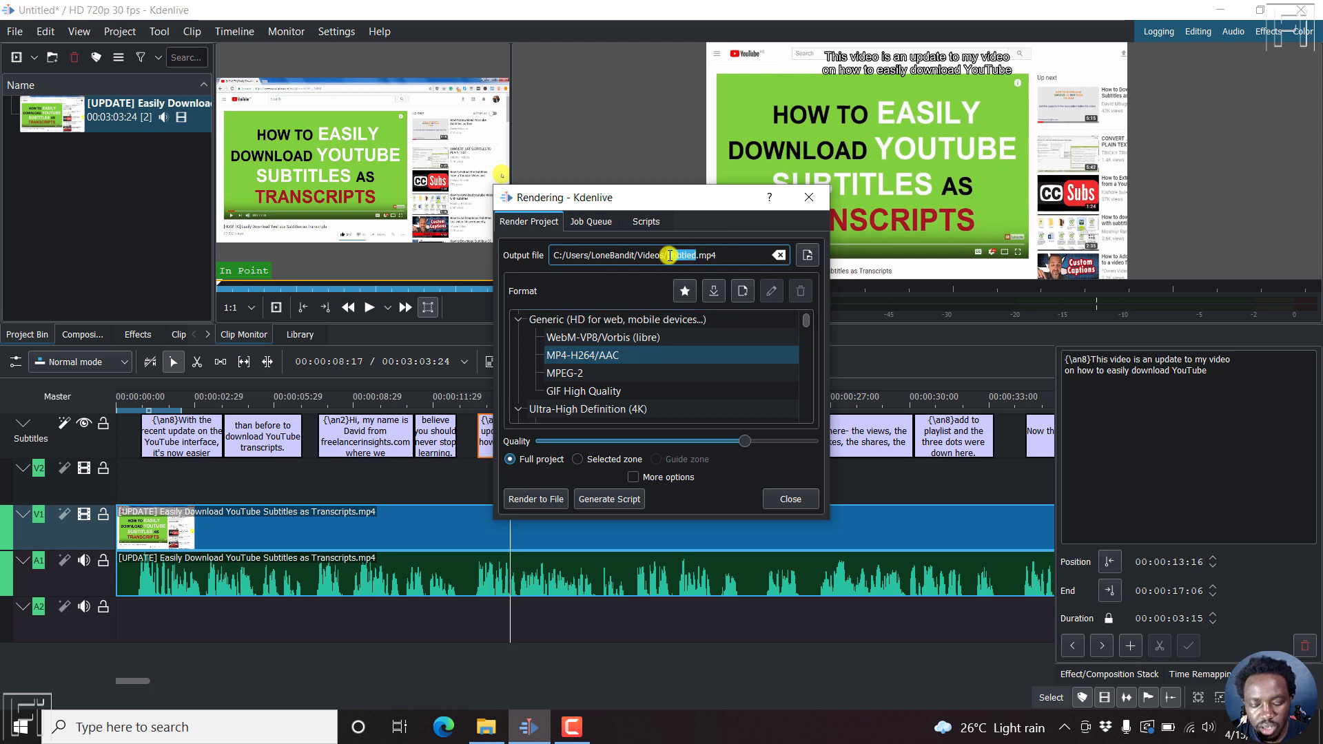
pyautogui.write('kdenlive')
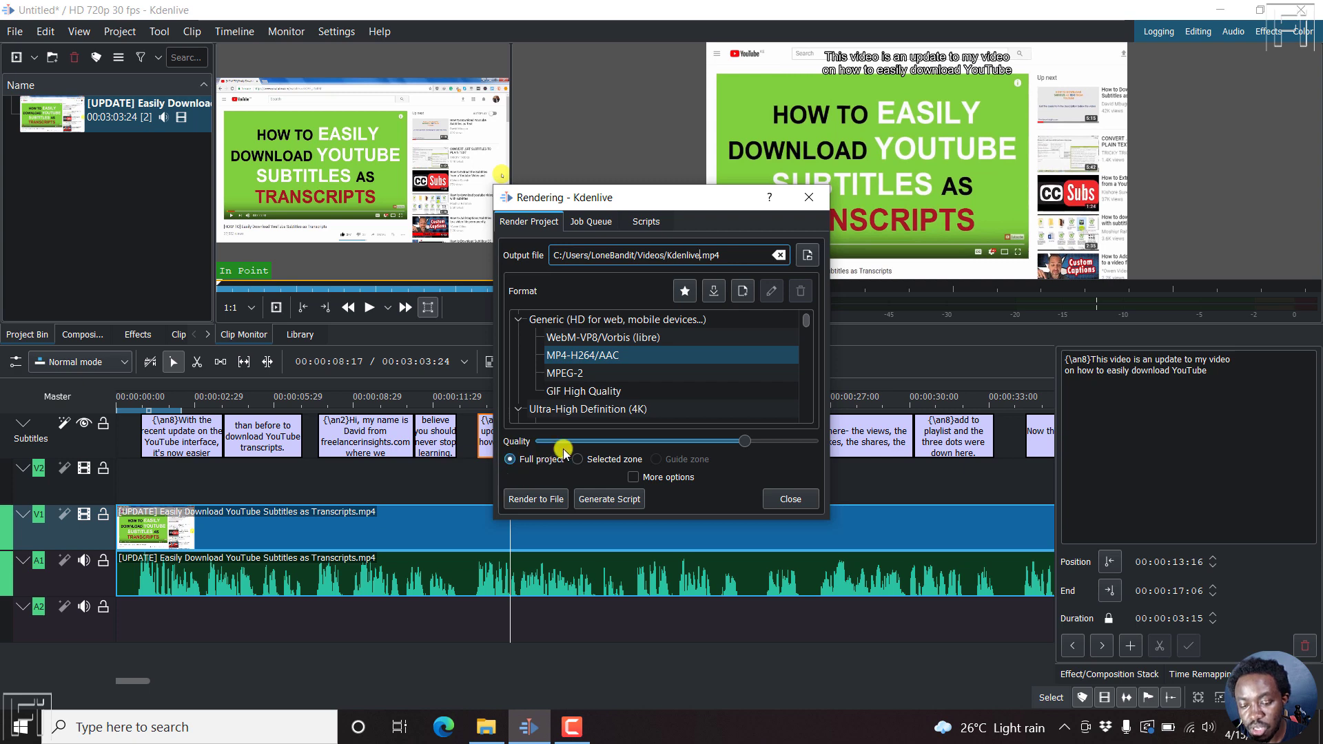
# Step: Render the project to Kdenlive.mp4, then open the finished file from the Videos folder
pyautogui.click(540, 501)
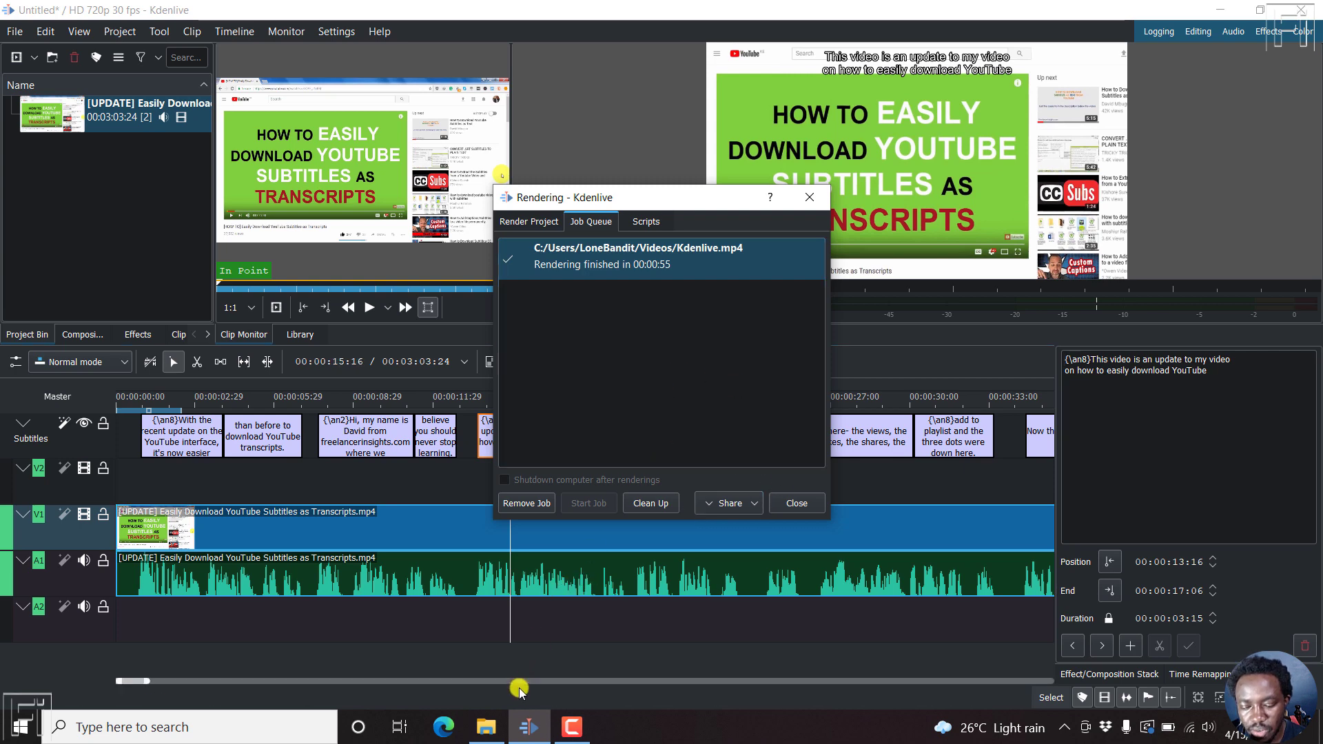
pyautogui.click(491, 729)
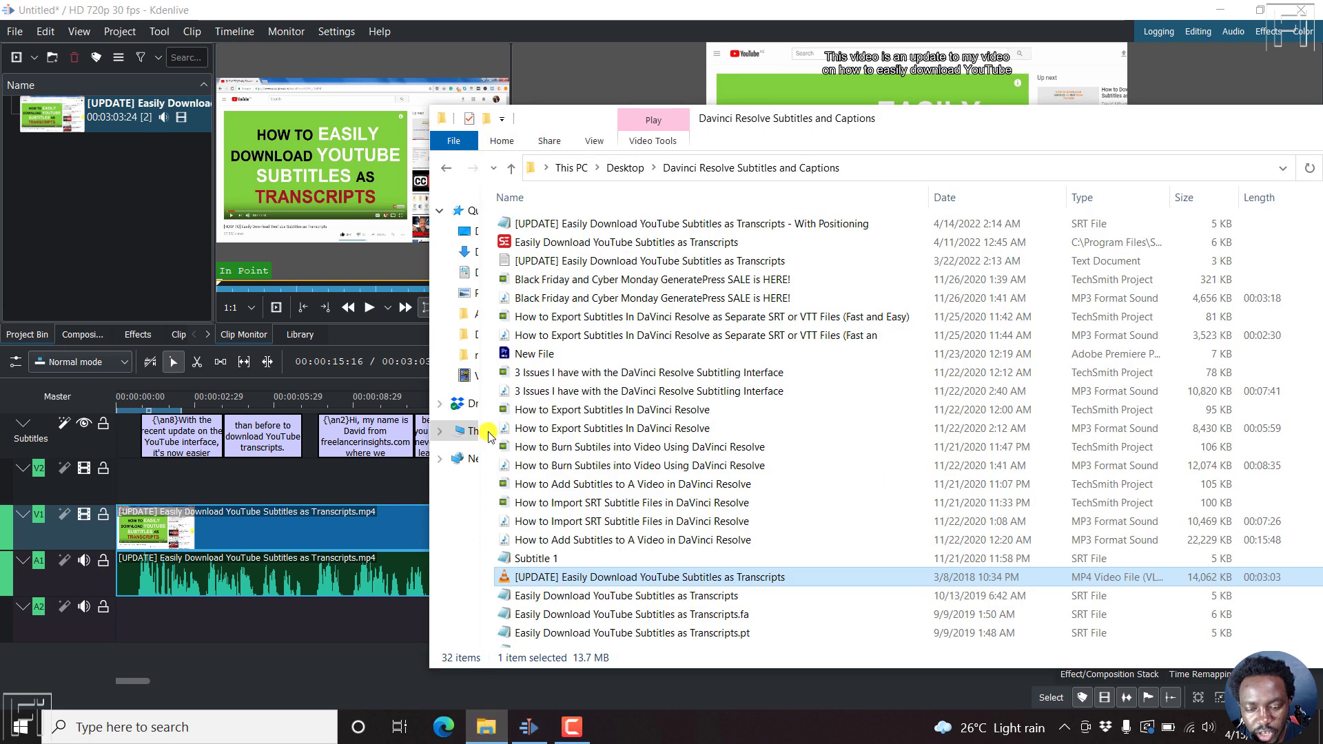
pyautogui.click(467, 375)
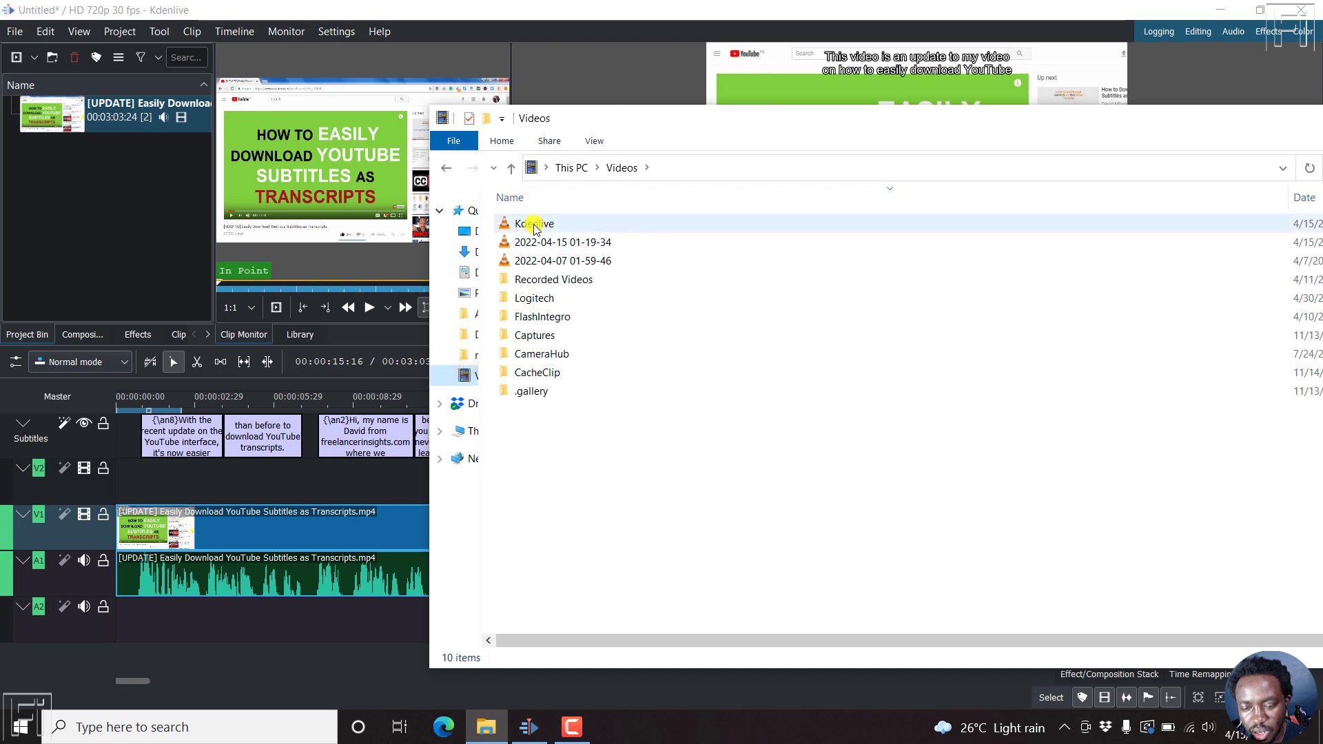
pyautogui.doubleClick(534, 227)
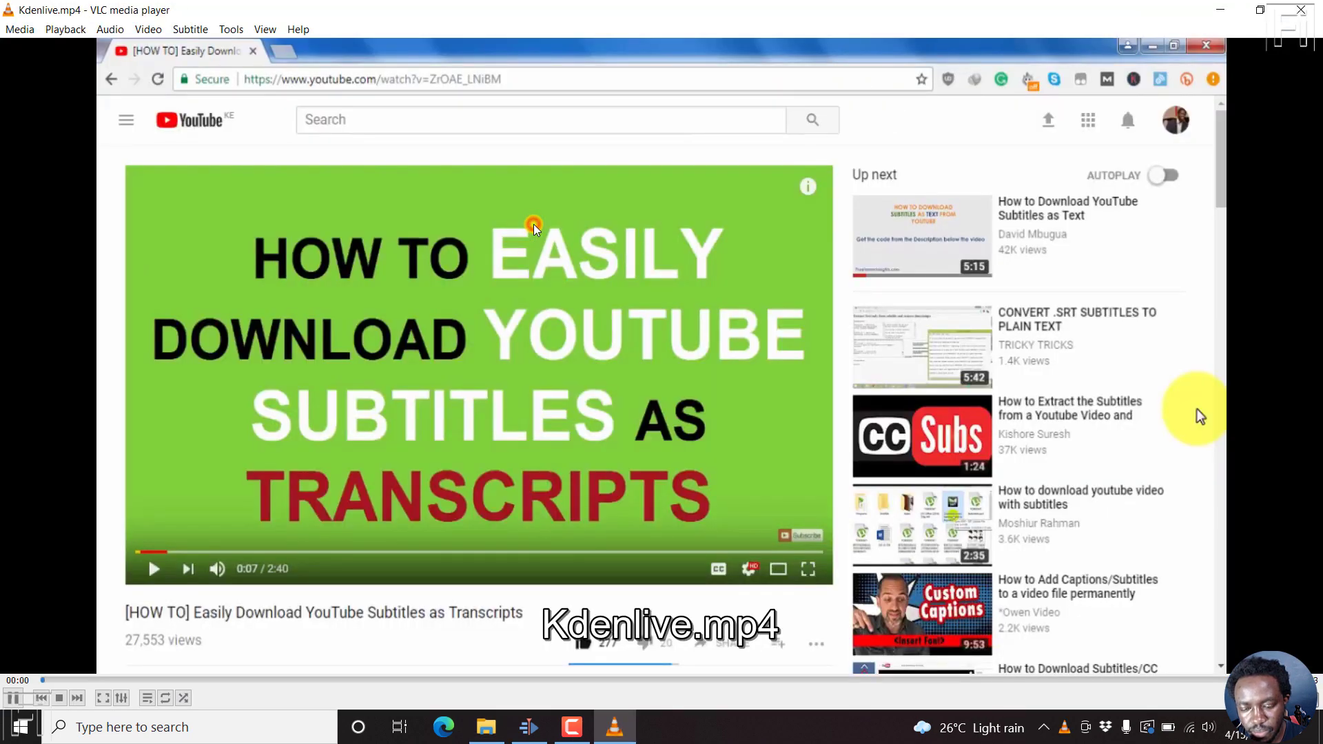
# Step: Play Kdenlive.mp4 briefly to verify the burned-in captions, then close VLC
pyautogui.press('space')
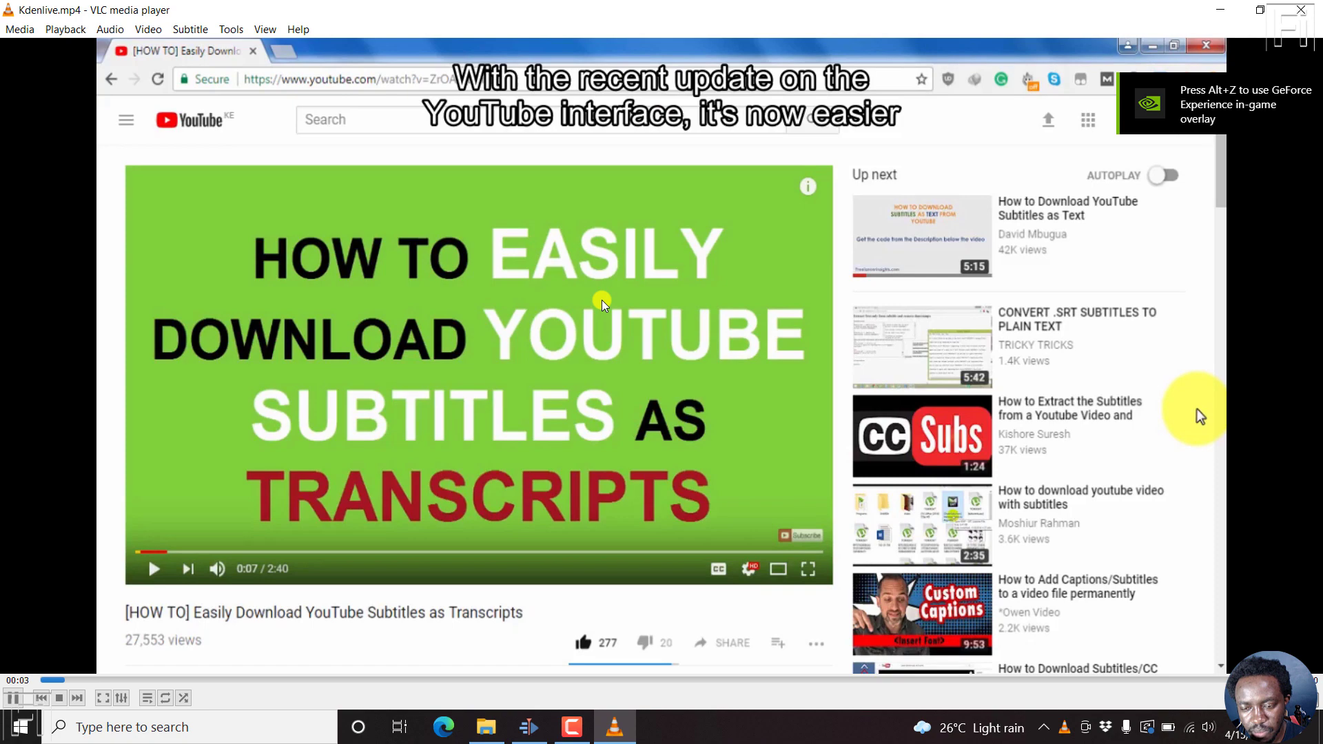
pyautogui.press('space')
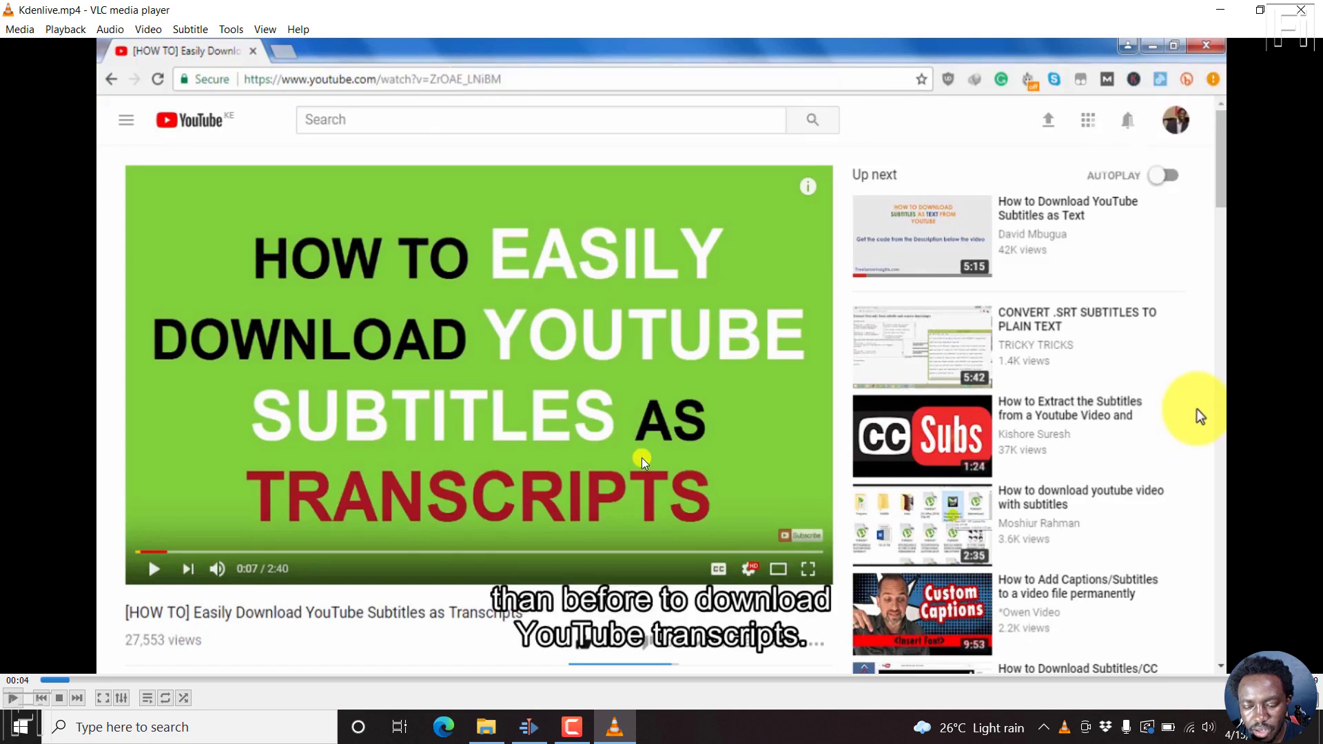
pyautogui.click(1296, 11)
pyautogui.click(687, 5)
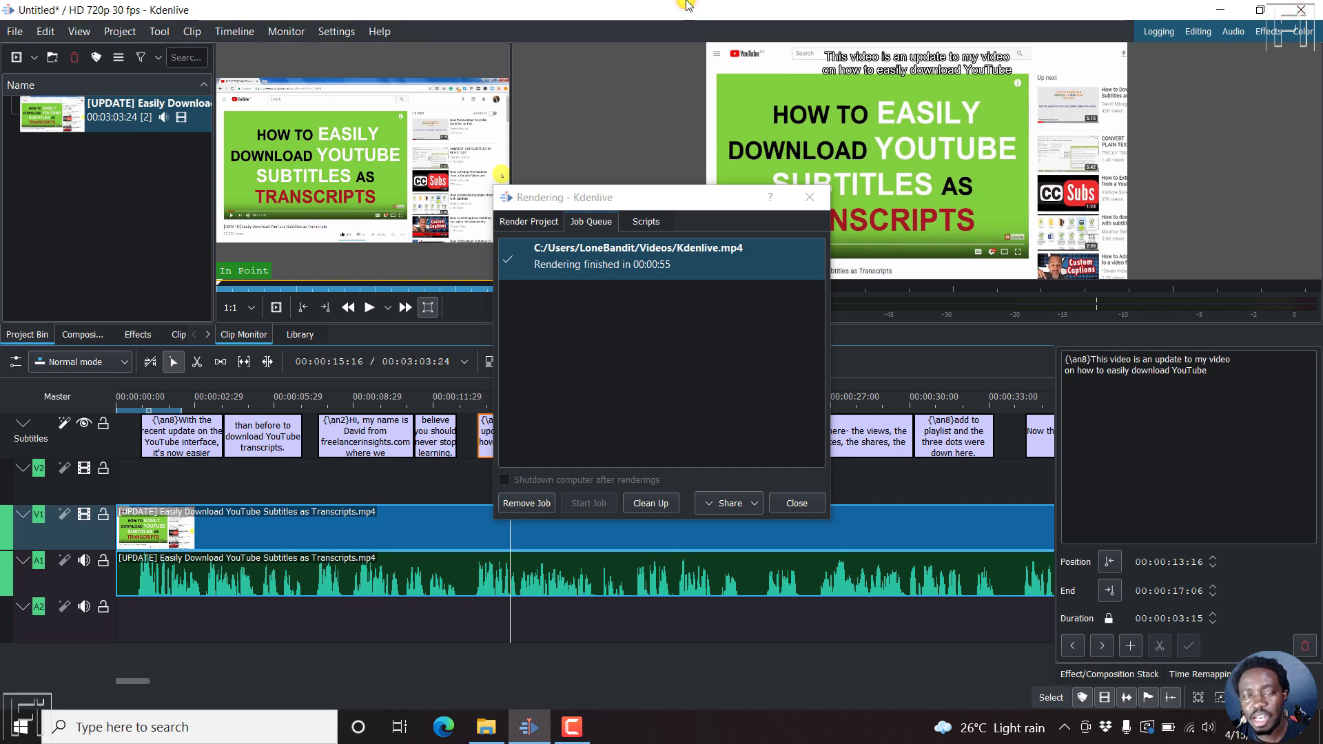